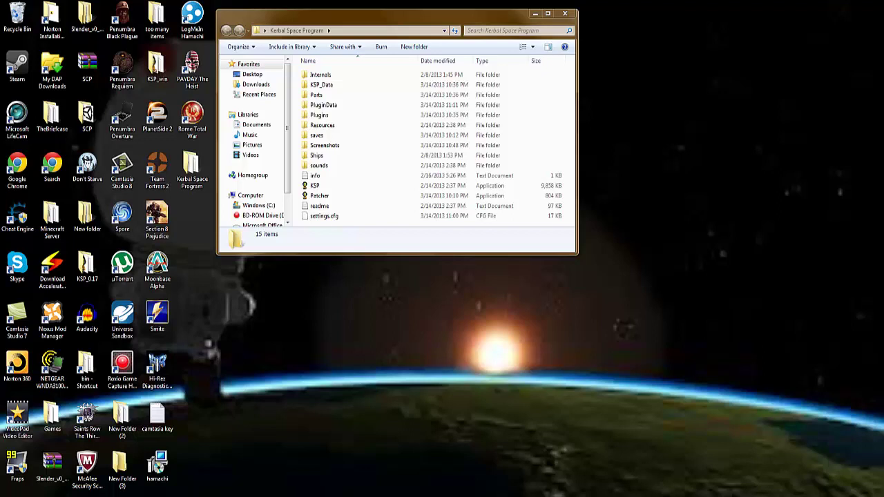
Switch to the browser, download the MechJeb 1.9.7 add-on from its SpacePort page, and open the downloaded zip in WinRAR.
mouse_move(60, 496)
click(60, 458)
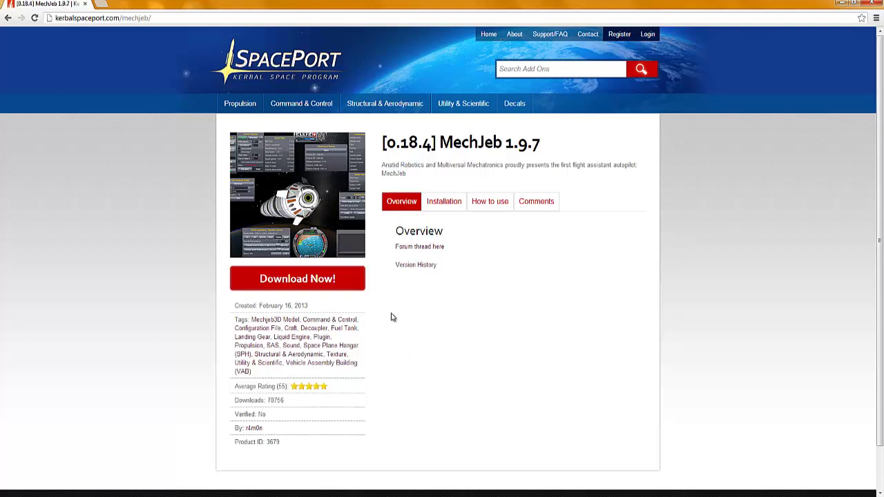
click(347, 279)
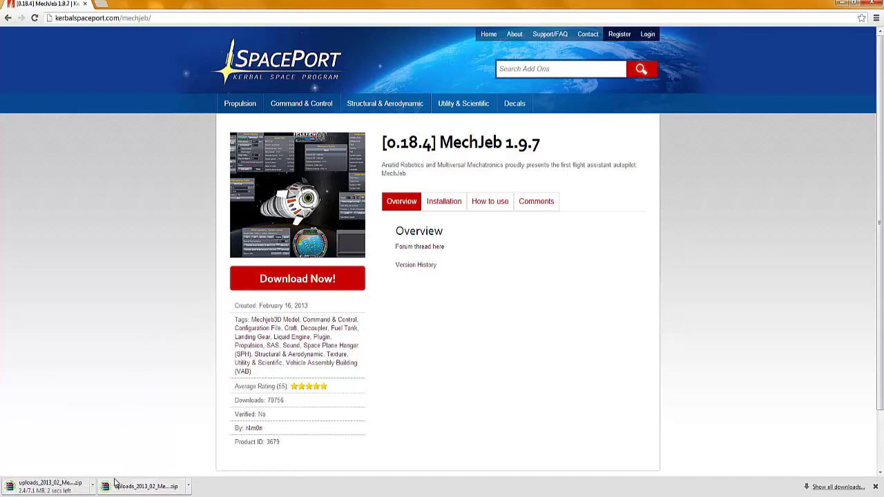
click(126, 487)
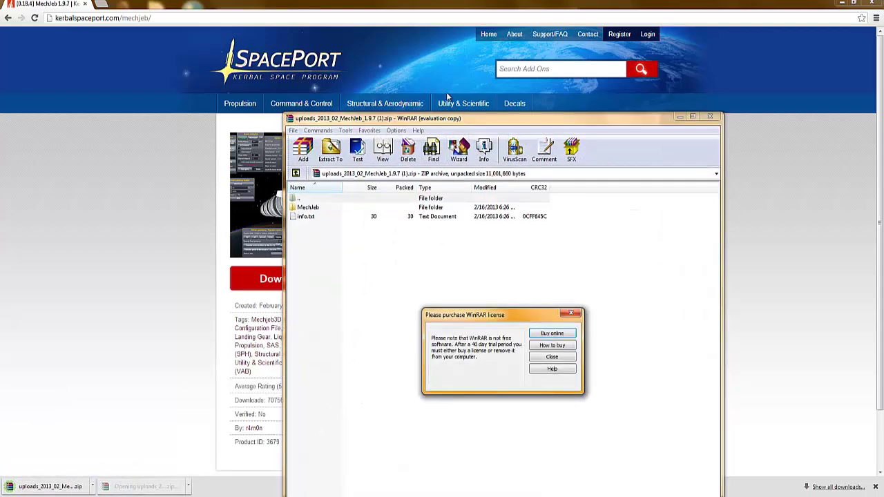
click(571, 313)
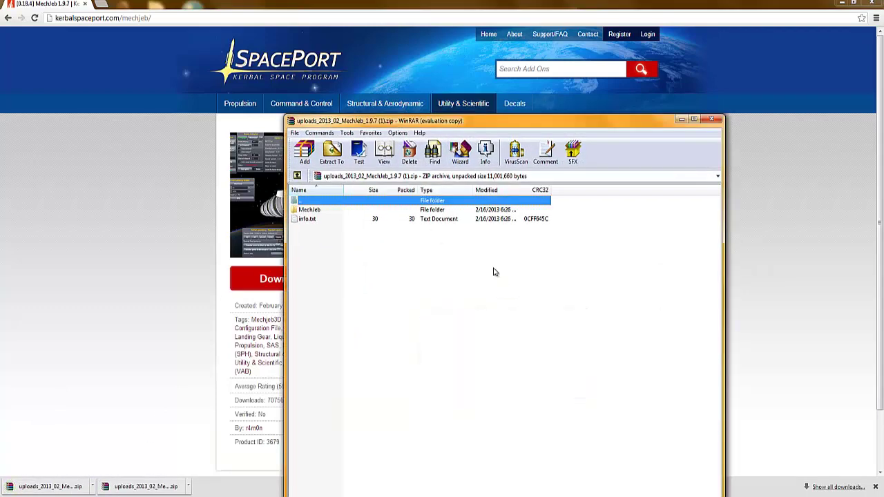
Minimize the browser and place the MechJeb archive window beside the Kerbal Space Program folder window.
drag(534, 117, 480, 58)
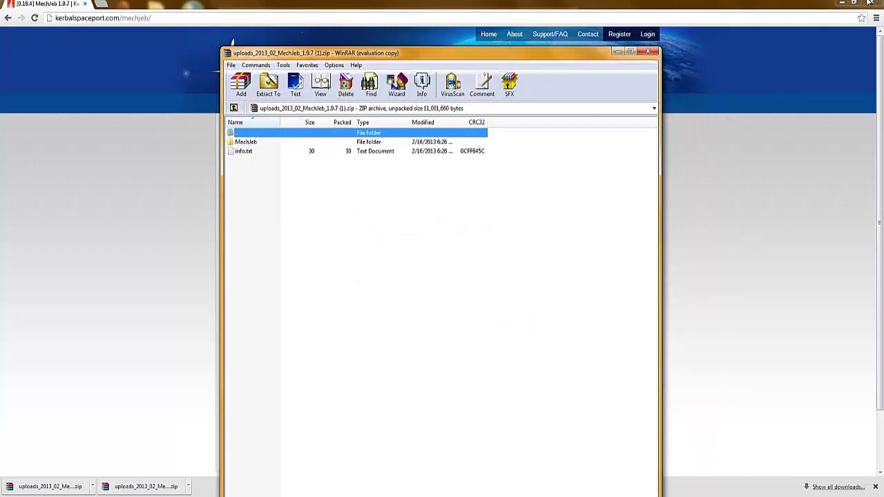
click(841, 2)
drag(589, 54, 849, 277)
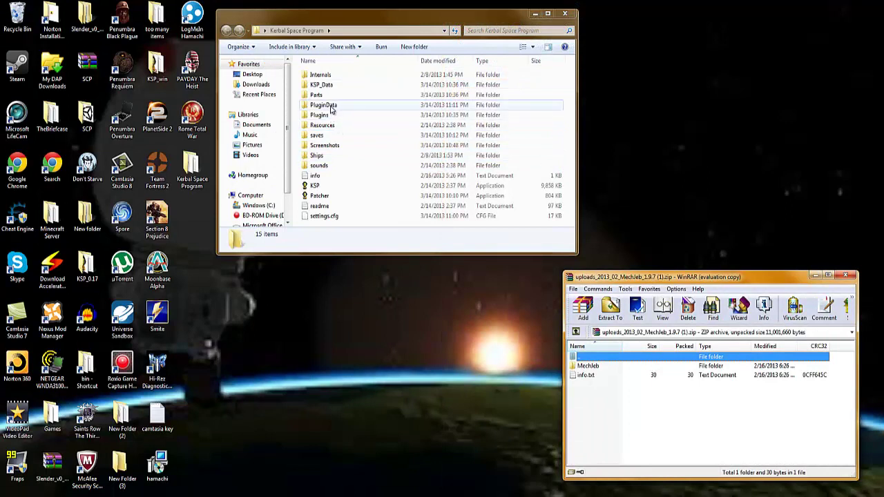
Try to copy all the mumech part folders from the archive's MechJeb\Parts folder into the Kerbal Space Program Parts folder.
double_click(331, 96)
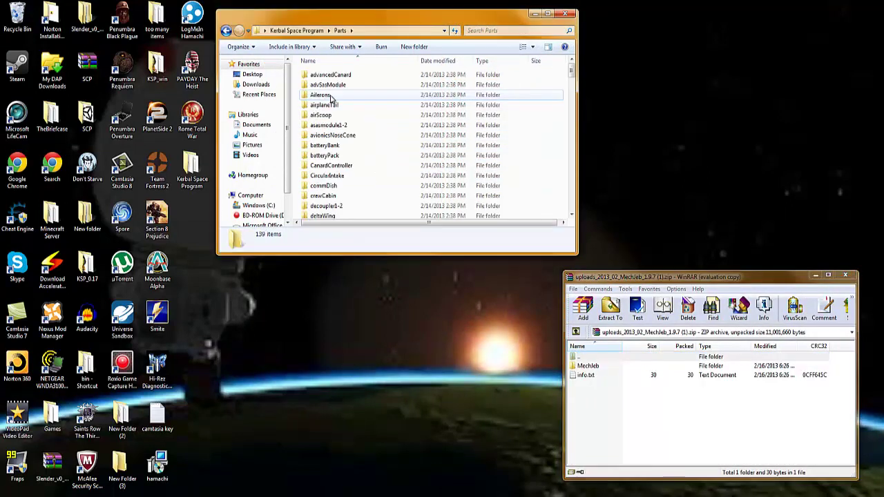
double_click(611, 368)
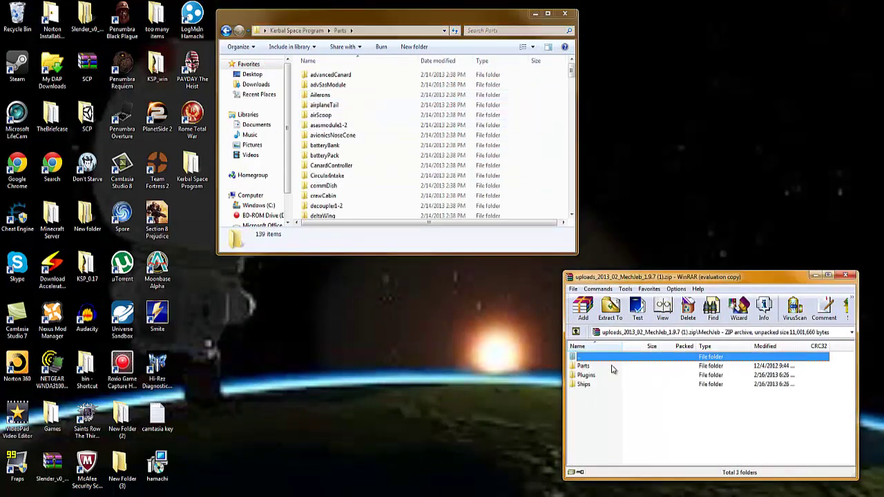
double_click(600, 368)
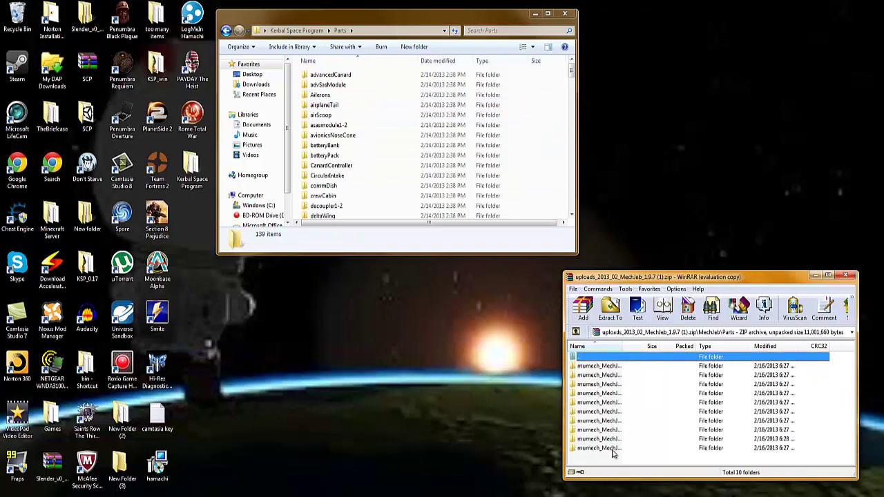
drag(612, 456, 641, 368)
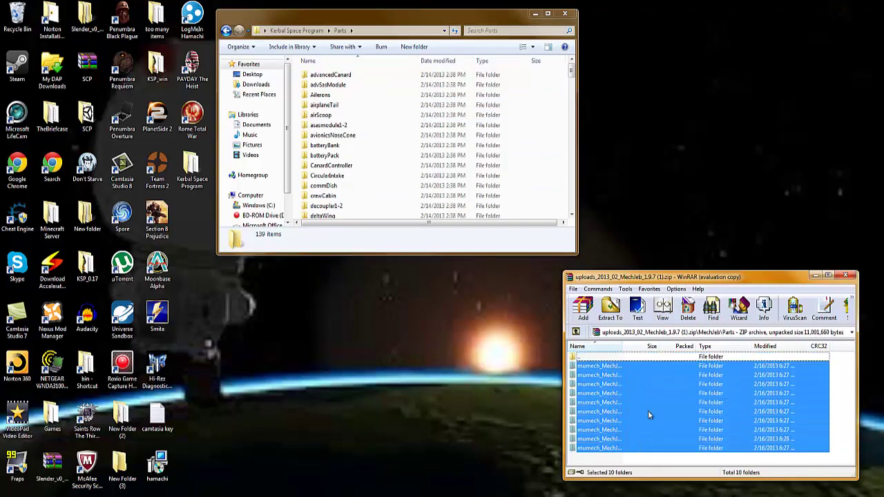
click(225, 31)
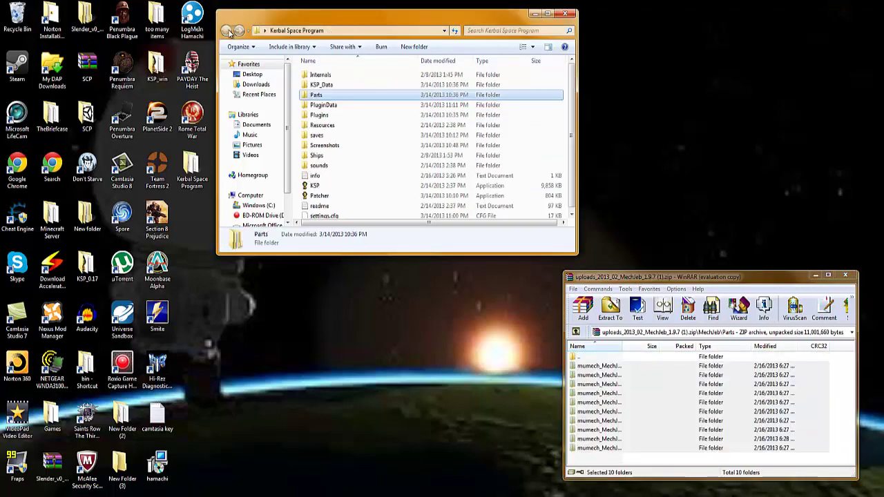
drag(601, 454, 638, 364)
drag(345, 216, 327, 97)
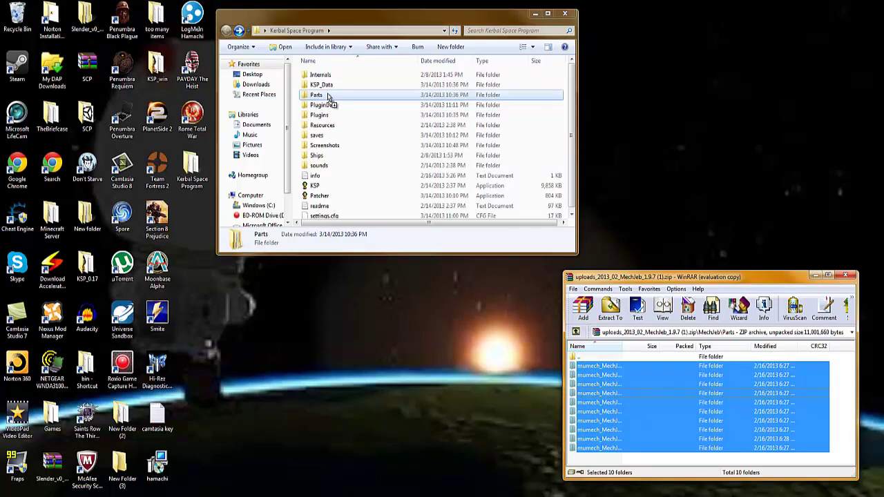
drag(329, 96, 627, 253)
drag(631, 355, 652, 368)
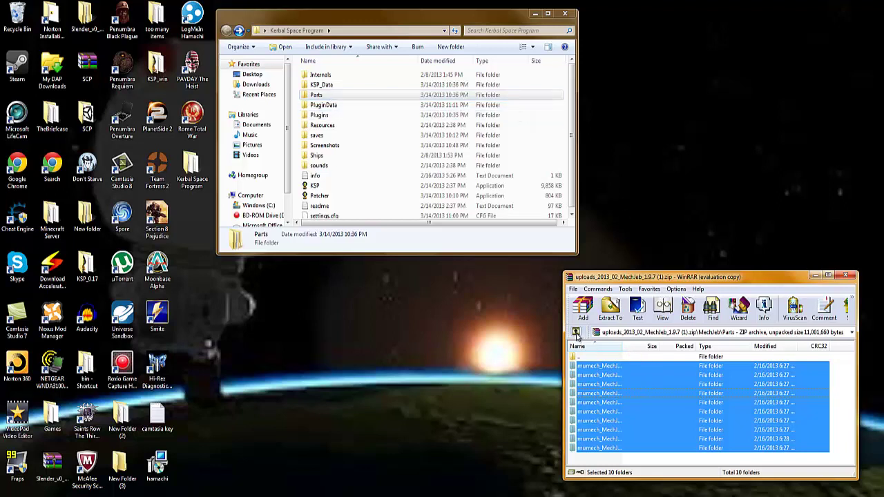
Try to copy MuMechLib.dll from the archive's MechJeb\Plugins folder into the Kerbal Space Program folder, and close the archive.
double_click(591, 356)
double_click(600, 366)
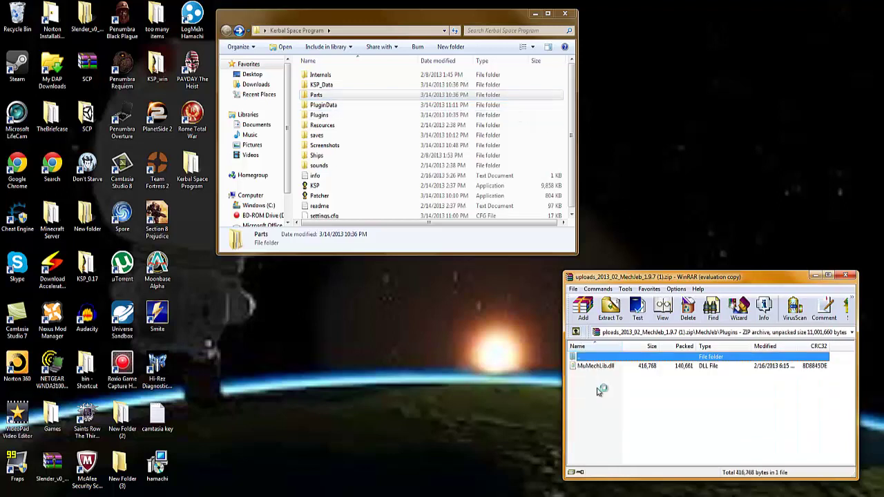
click(607, 366)
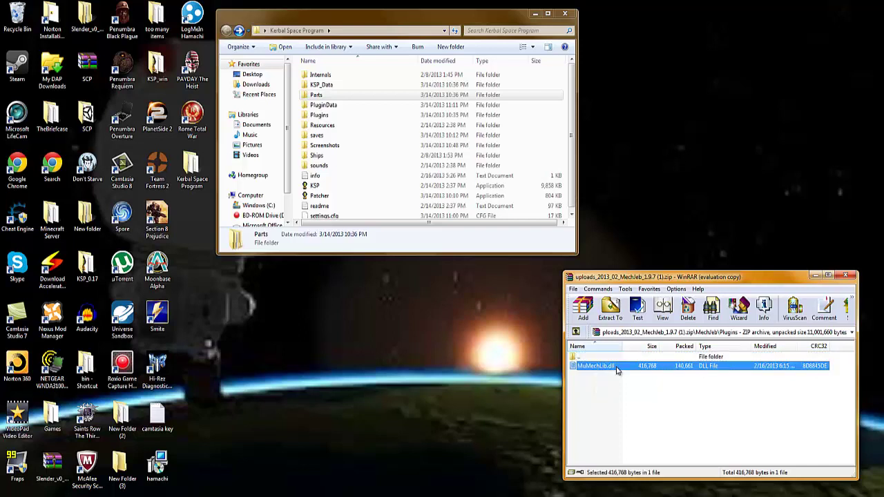
drag(347, 234, 621, 404)
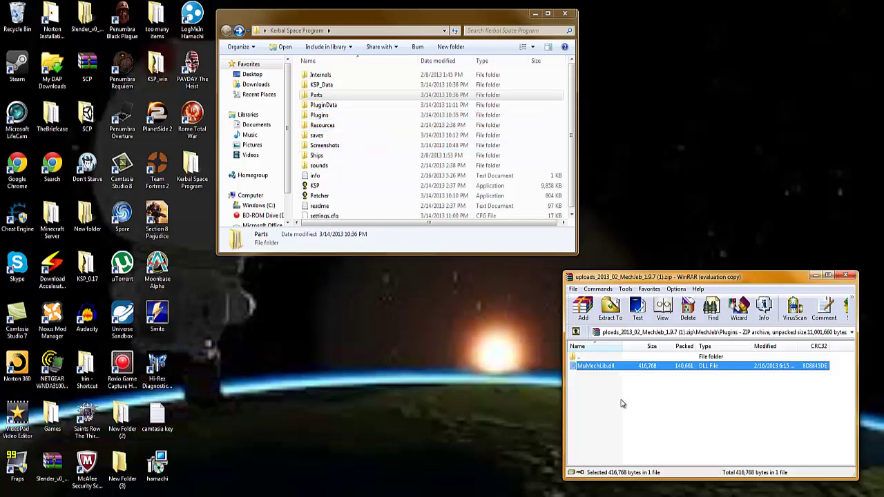
click(848, 276)
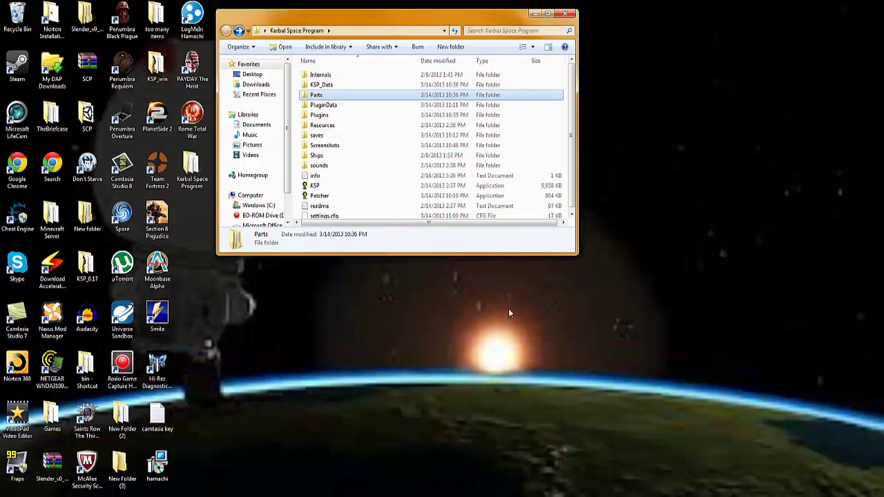
Launch the game from the KSP application file, close the folder window, and reposition the game window higher on the desktop.
double_click(337, 187)
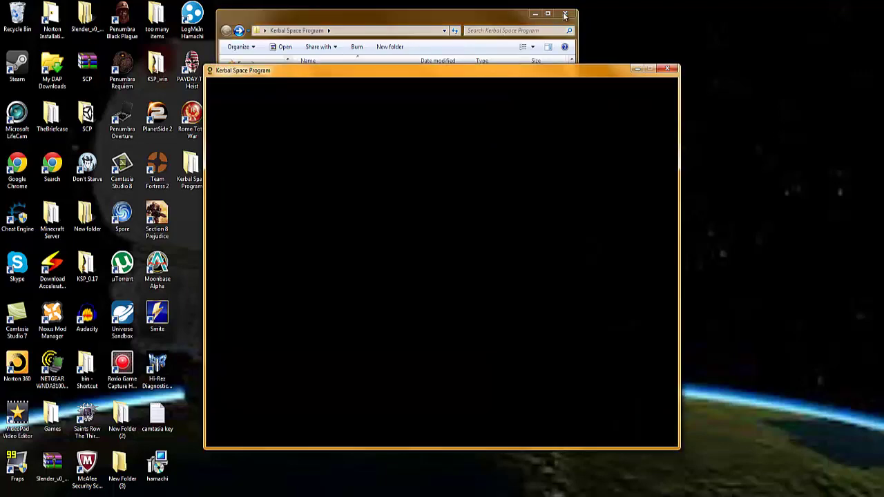
click(564, 14)
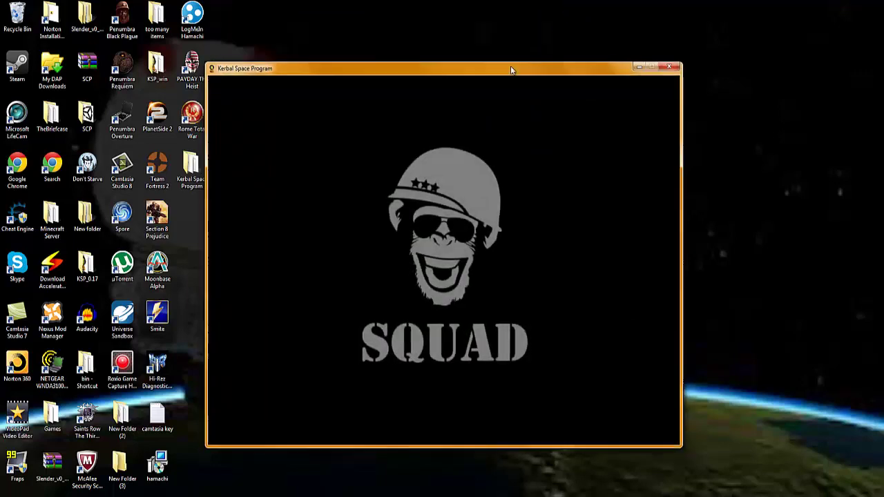
drag(512, 66, 553, 35)
Resume the saved game "My Fist KSP!" and enter the Vehicle Assembly Building.
click(346, 199)
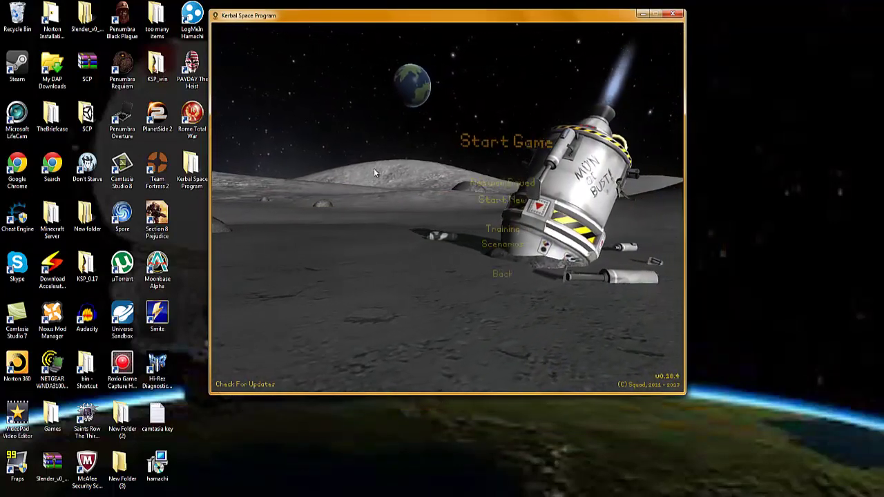
click(385, 181)
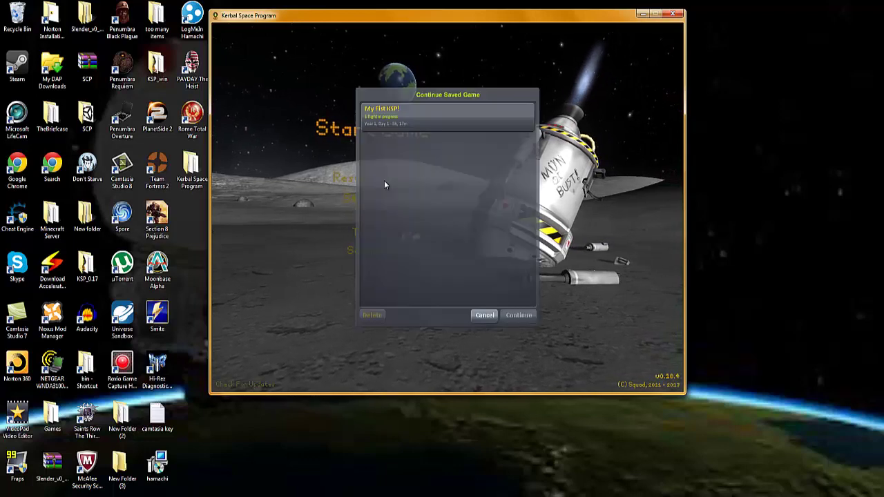
double_click(442, 128)
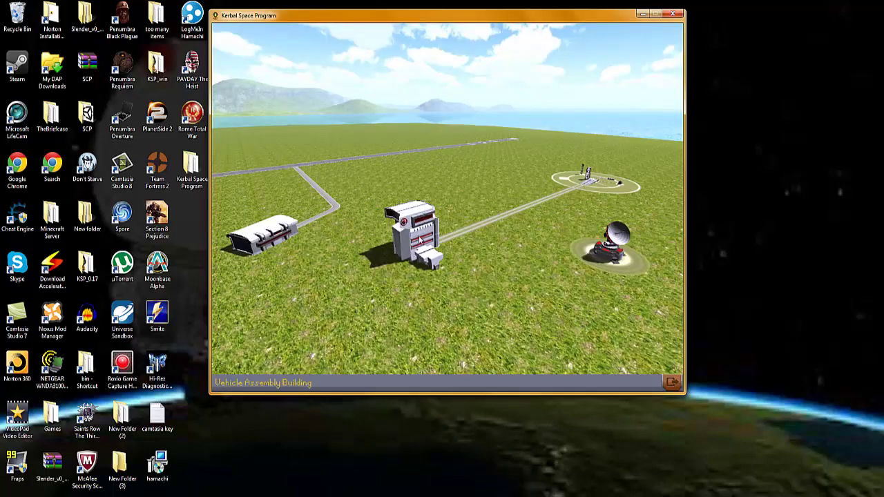
click(419, 240)
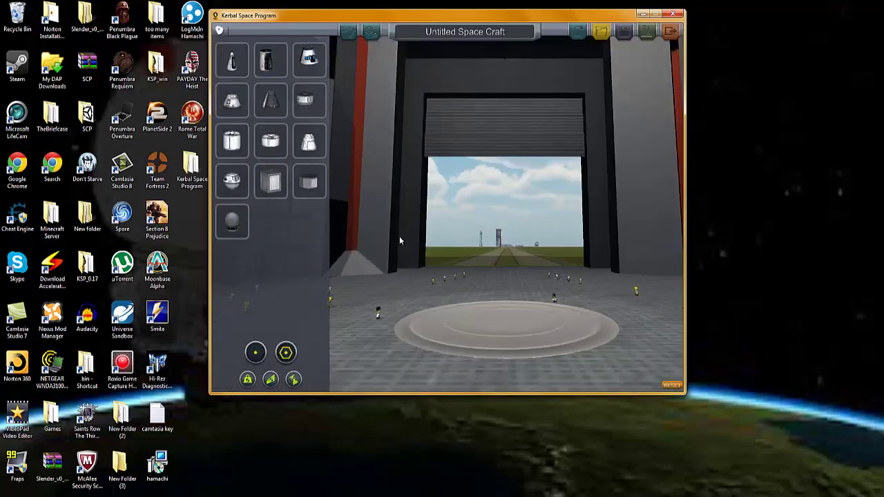
Start a new craft with the dark cone-shaped command pod as its first part.
click(270, 100)
click(431, 122)
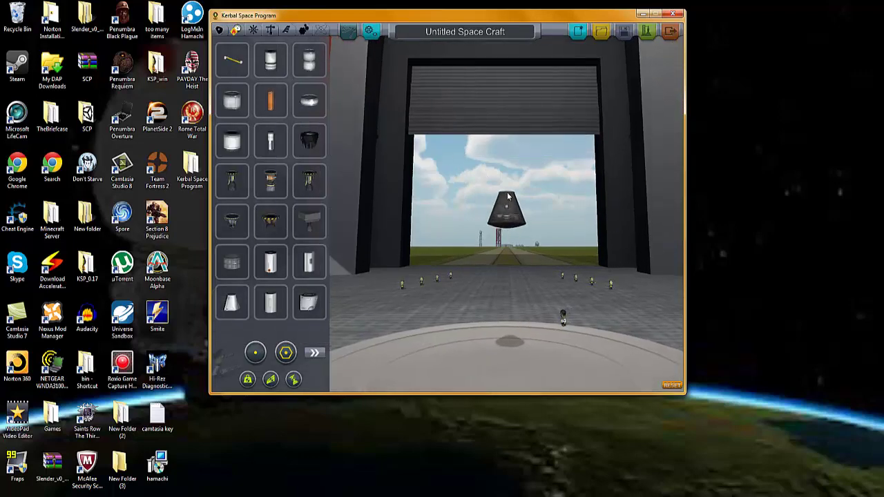
scroll(510, 207, up, 2)
scroll(510, 207, up, 5)
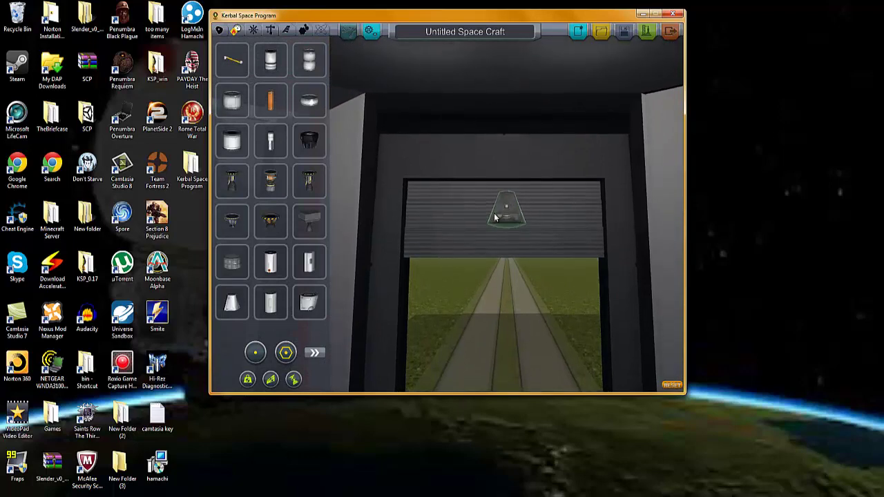
Attach a white cylindrical fuel tank beneath the command pod and a liquid engine beneath the tank.
mouse_move(268, 57)
click(271, 57)
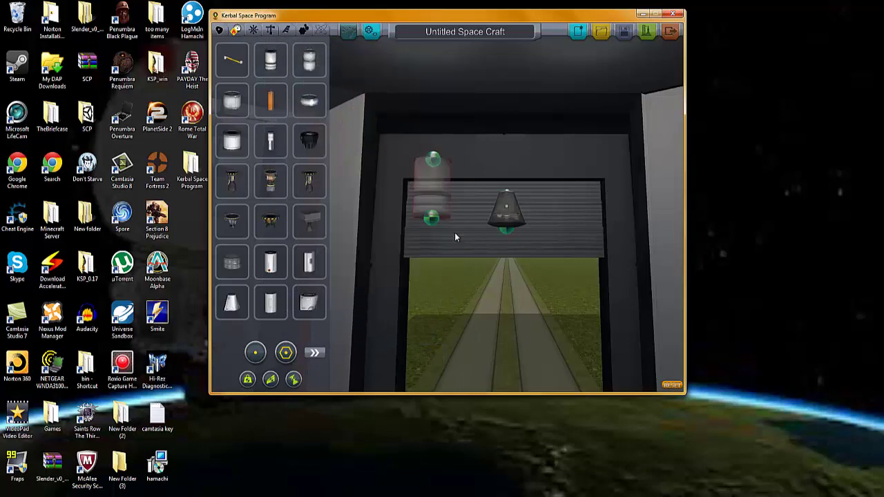
click(506, 246)
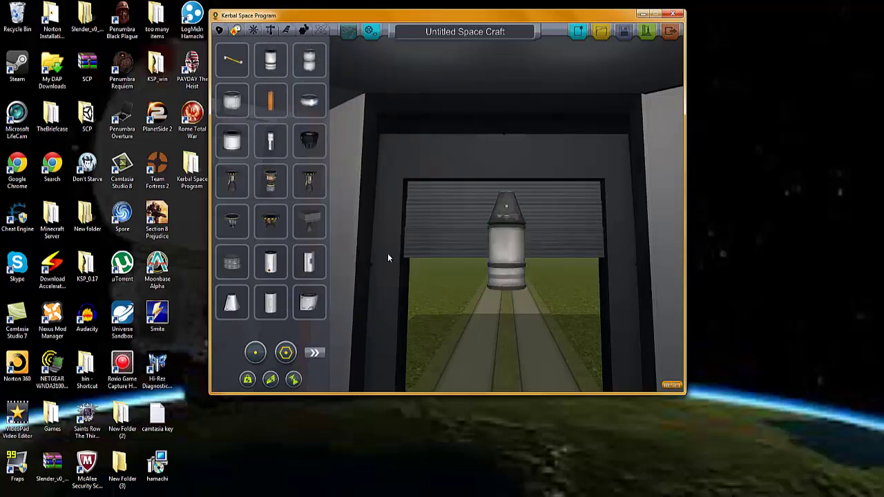
click(232, 180)
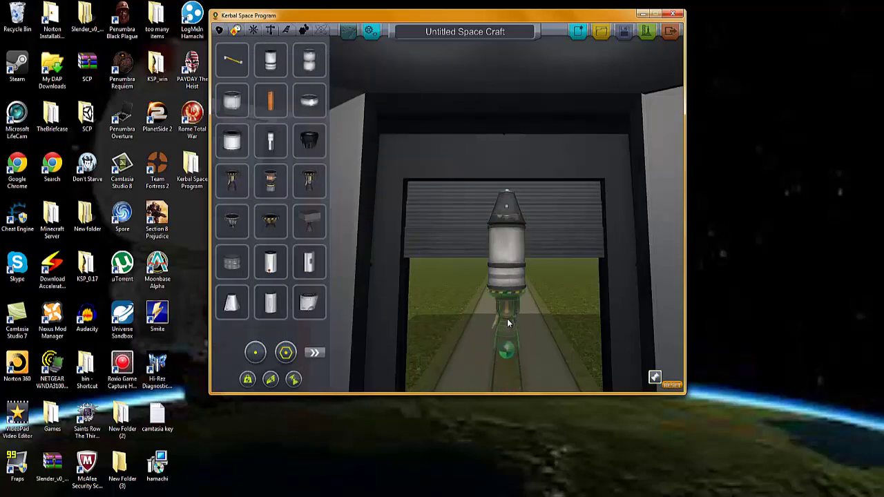
click(508, 322)
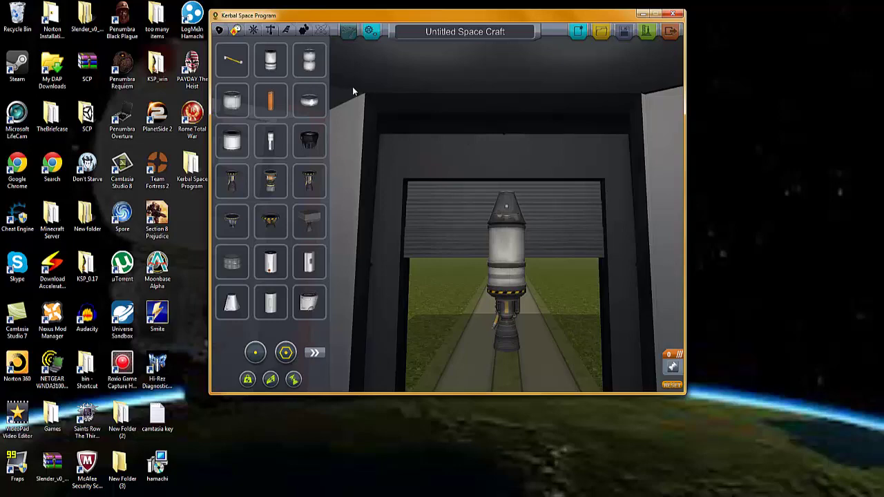
Mount the MechJeb (AR202 case) control part on the side of the fuel tank.
click(253, 32)
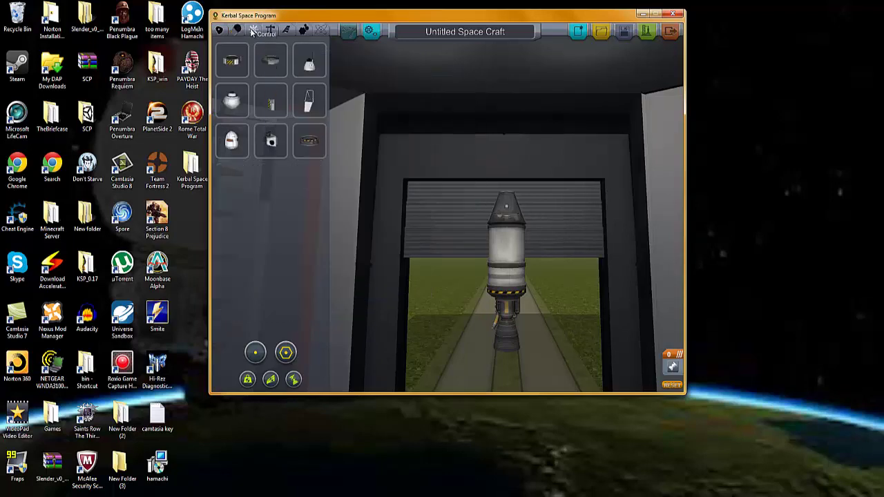
mouse_move(269, 88)
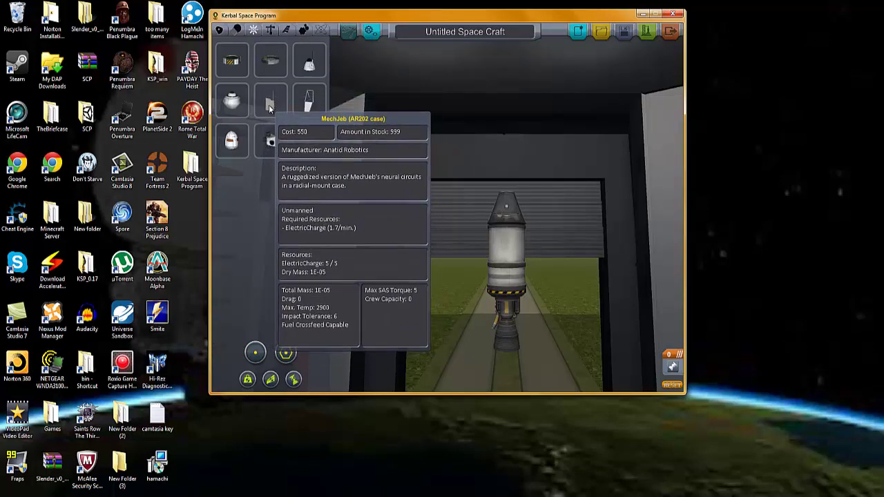
click(269, 109)
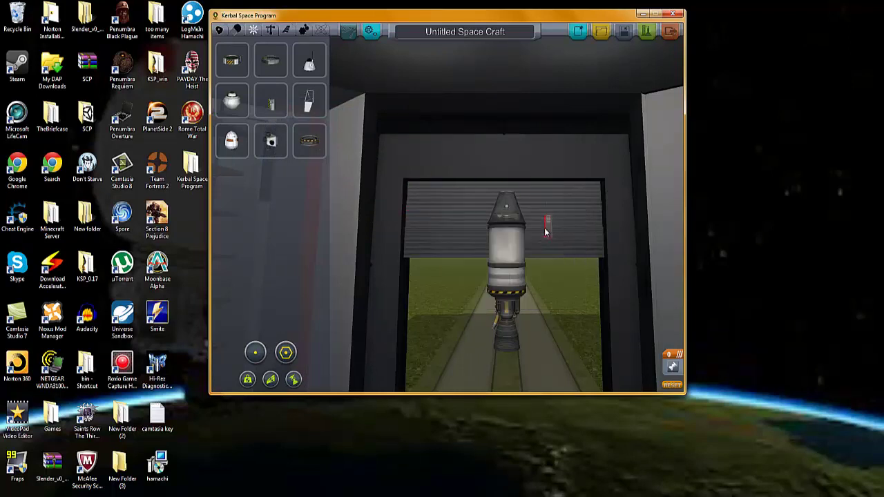
click(549, 229)
click(506, 243)
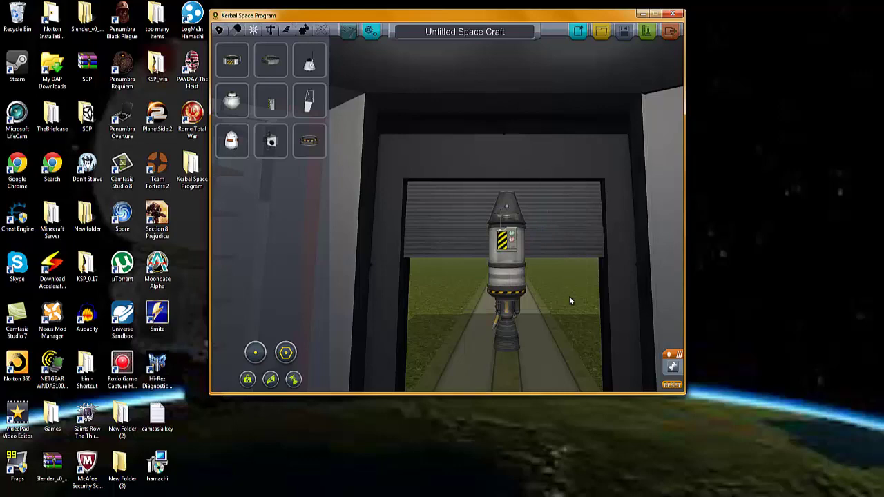
Send the finished rocket from the assembly building to the launch pad.
mouse_move(584, 186)
mouse_down()
mouse_move(554, 235)
mouse_move(539, 239)
mouse_move(588, 190)
mouse_up()
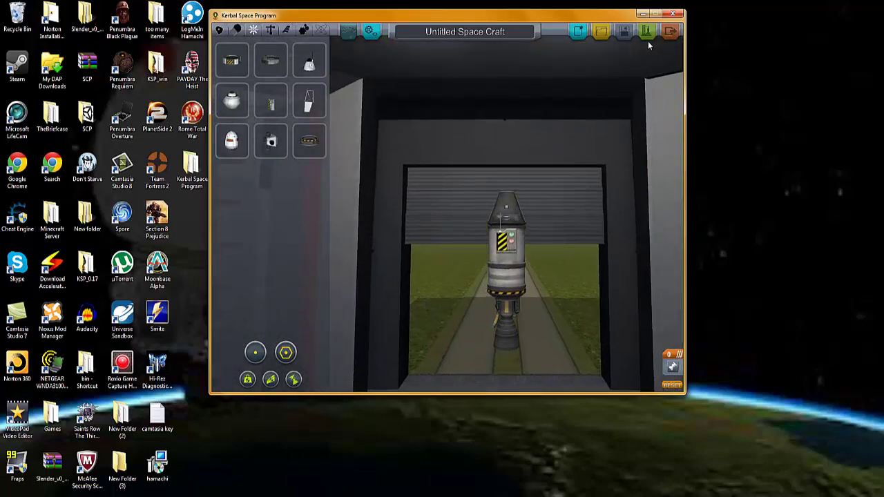
click(647, 31)
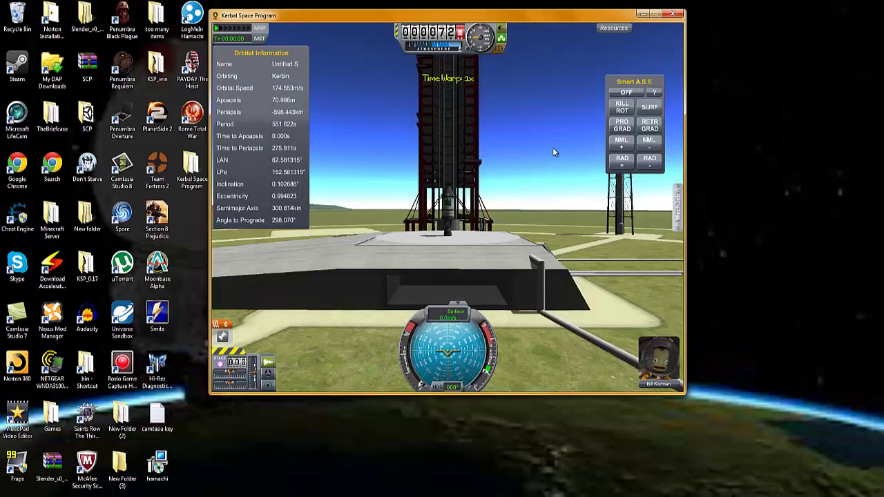
Examine the list of modules offered by MechJeb 1.9.7, and collapse it.
click(677, 203)
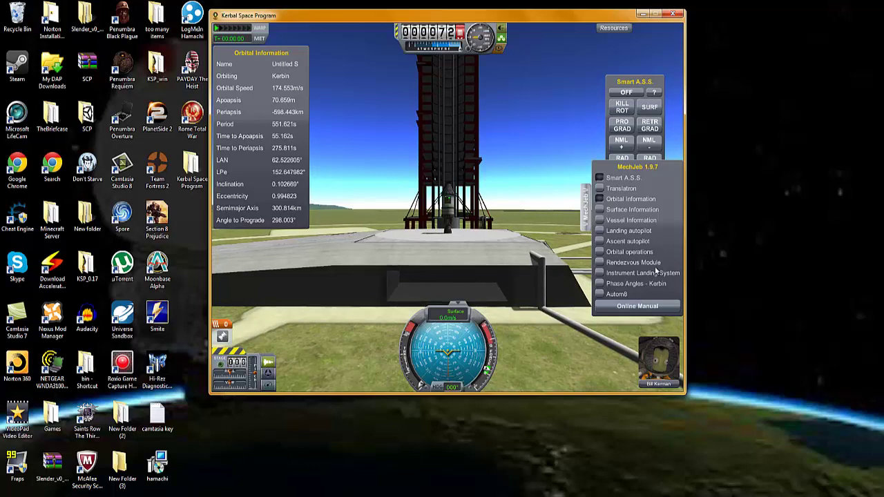
click(588, 200)
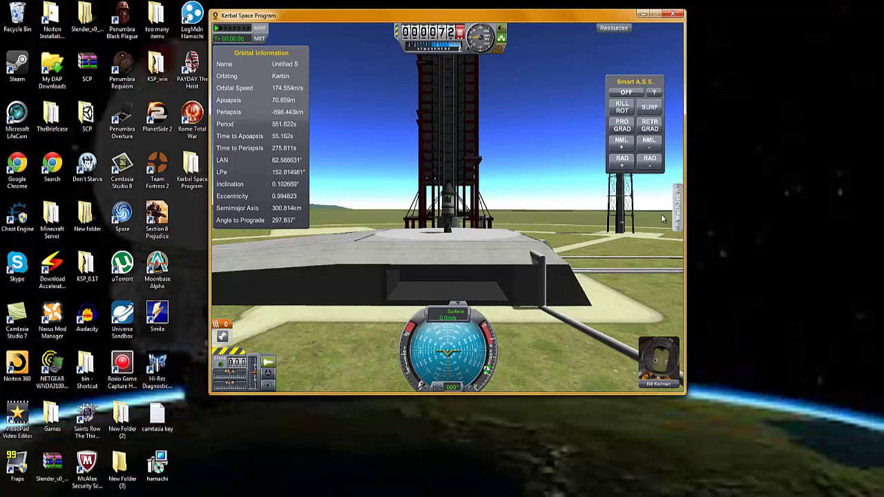
Display all remaining MechJeb module windows, including Translatron, Surface and Vessel Information, both autopilots, Orbital operations, Rendezvous Module, Phase Angles and Autom8.
mouse_move(678, 207)
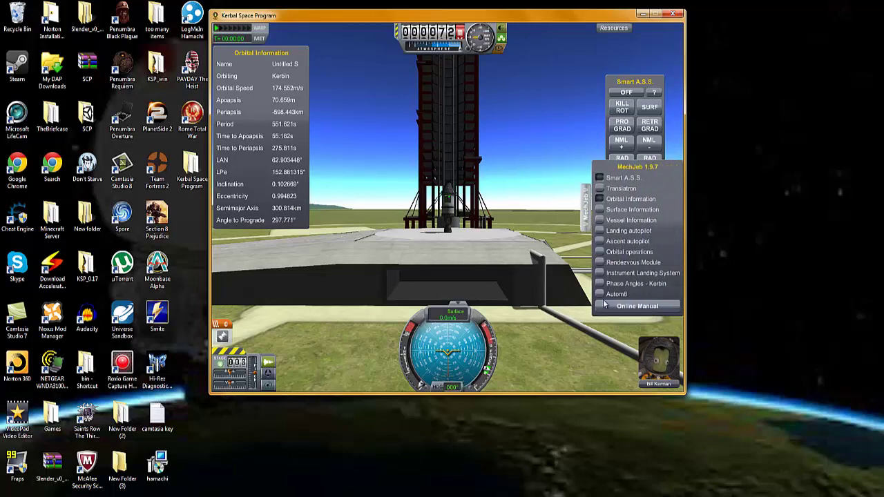
click(602, 252)
click(600, 242)
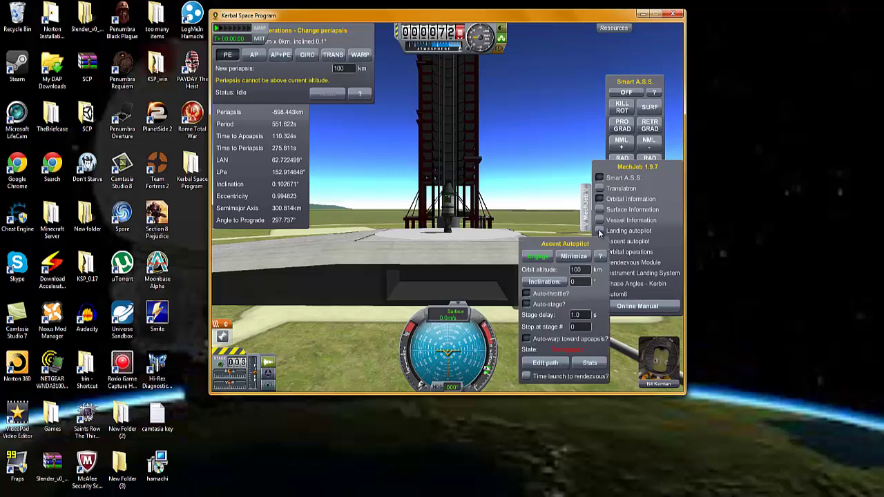
click(600, 231)
click(599, 220)
click(600, 199)
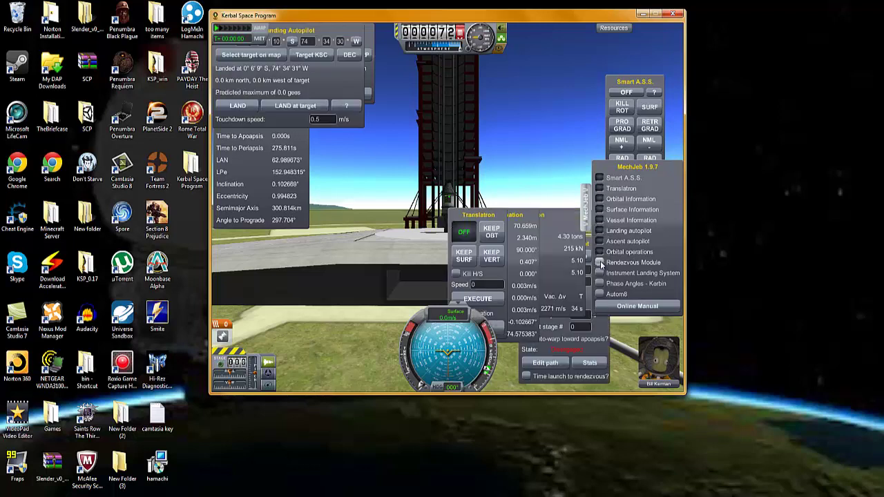
click(600, 262)
click(600, 284)
click(600, 294)
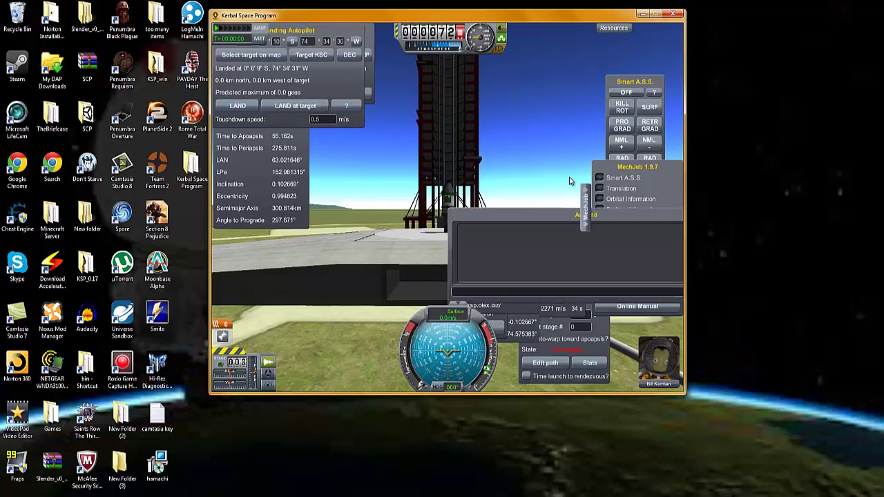
Move the Autom8 window off the MechJeb module list, and close every module window, including Smart A.S.S. and Orbital Information.
drag(607, 215, 516, 189)
mouse_move(678, 200)
click(599, 178)
click(599, 199)
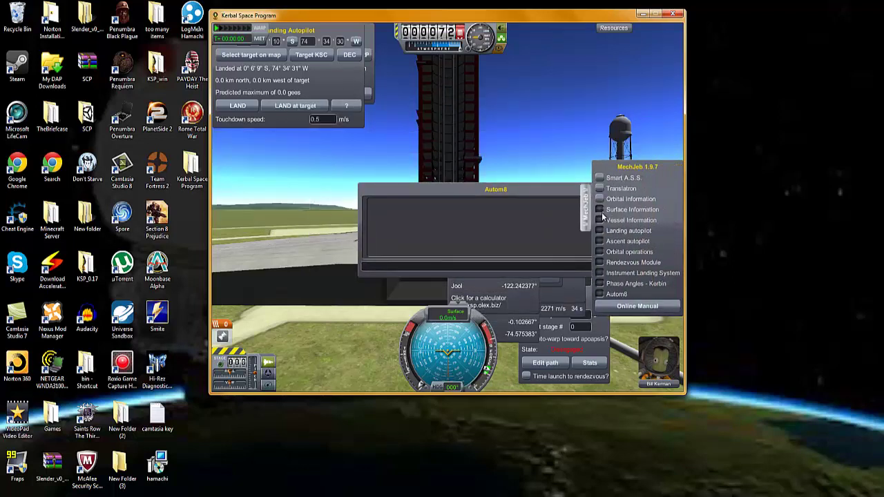
click(599, 209)
click(600, 230)
click(599, 241)
click(599, 252)
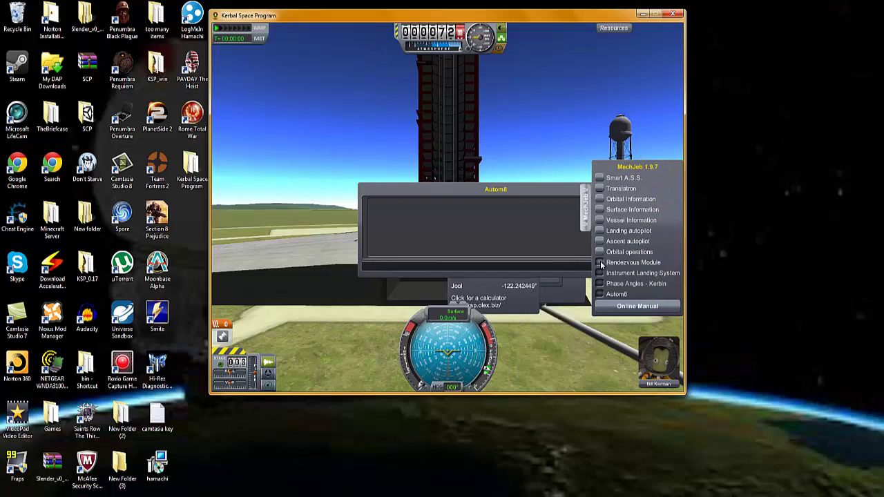
click(600, 263)
click(599, 274)
click(599, 283)
click(600, 294)
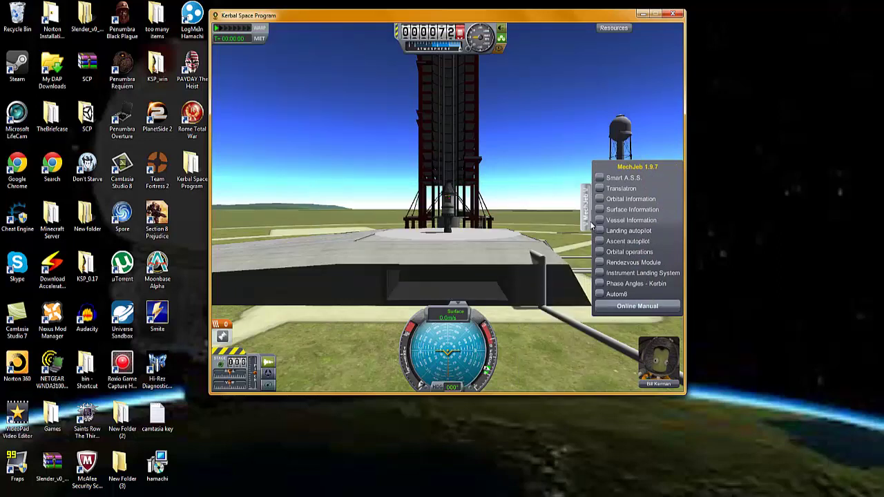
click(588, 219)
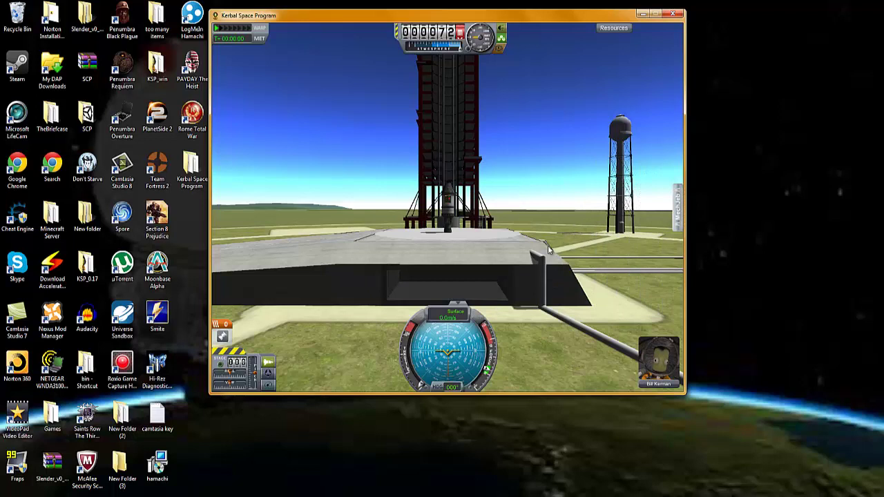